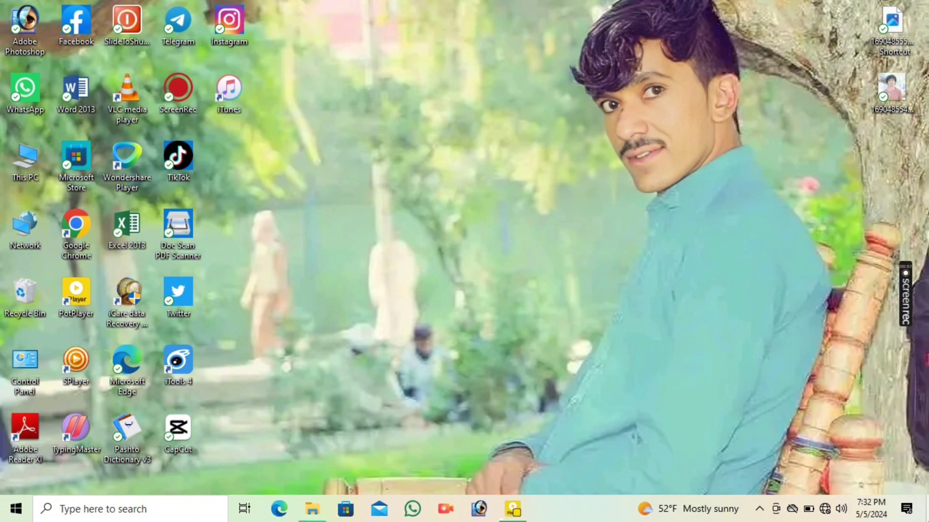
- Connect the computer to the DELL's iPhone Wi-Fi network and check the connection
left_click(826, 511)
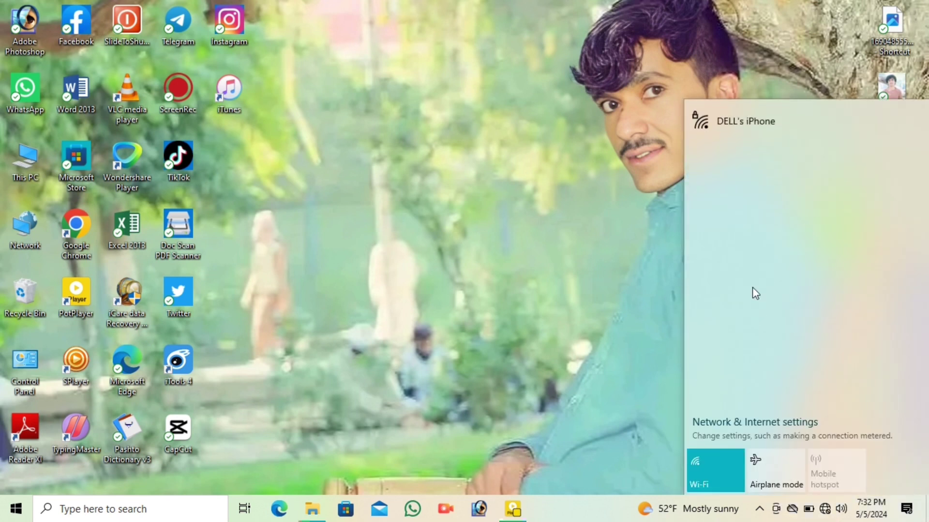
left_click(735, 129)
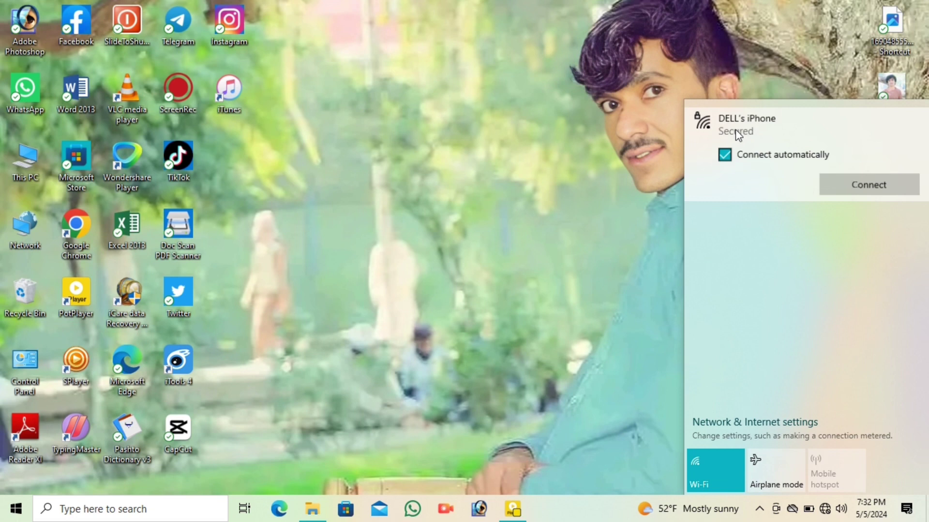
left_click(850, 181)
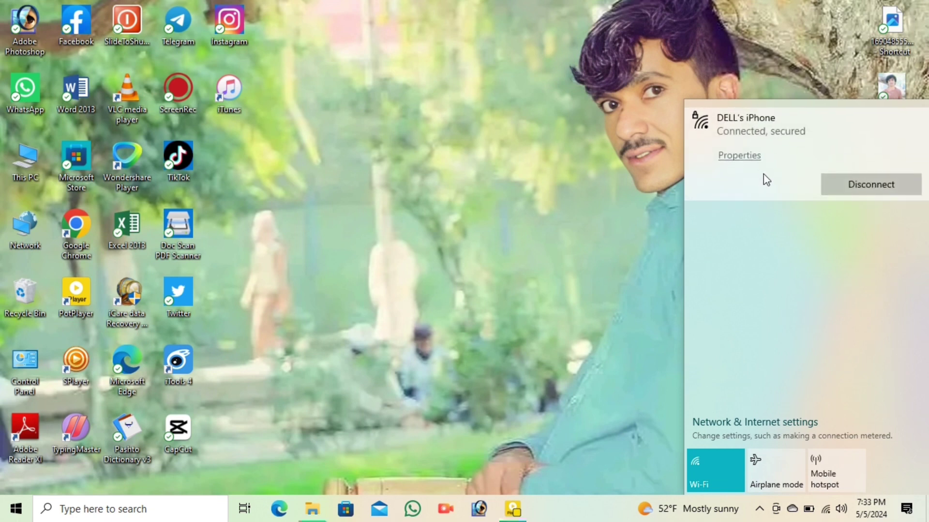
left_click(626, 153)
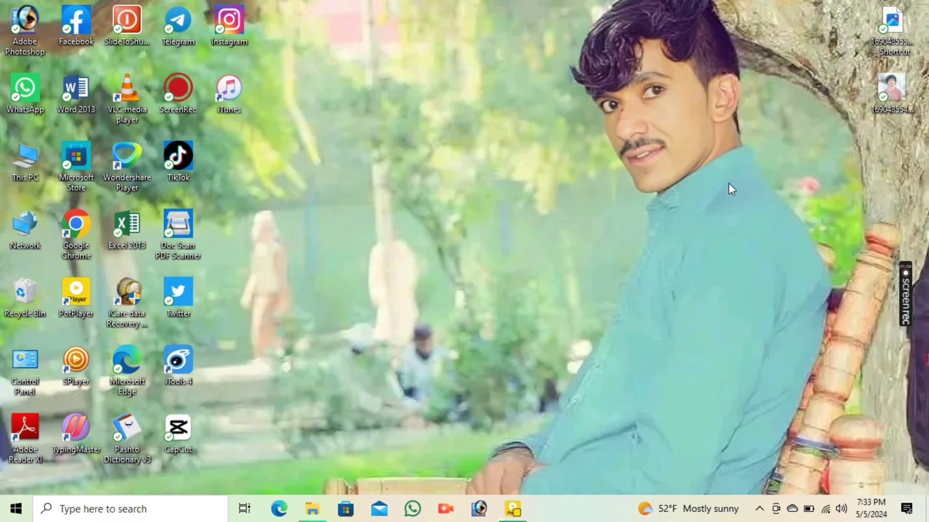
left_click(841, 510)
left_click(826, 510)
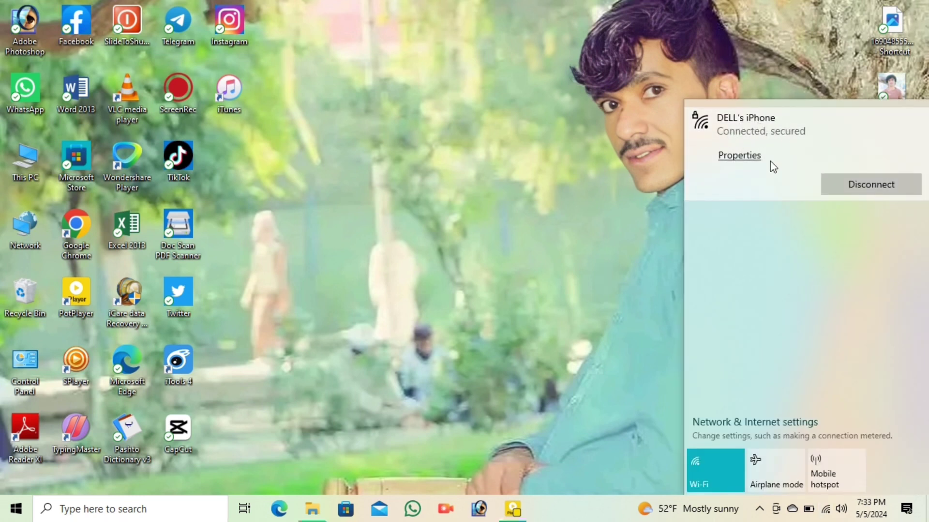
left_click(425, 199)
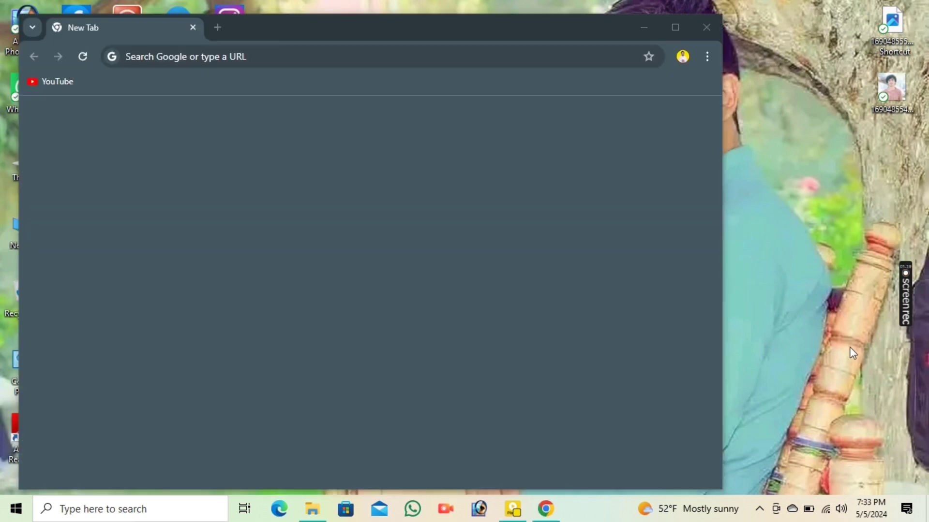
- Search the web for I TOOLS in a maximized Chrome window and open Softonic's iTools for Windows download page
left_click(675, 28)
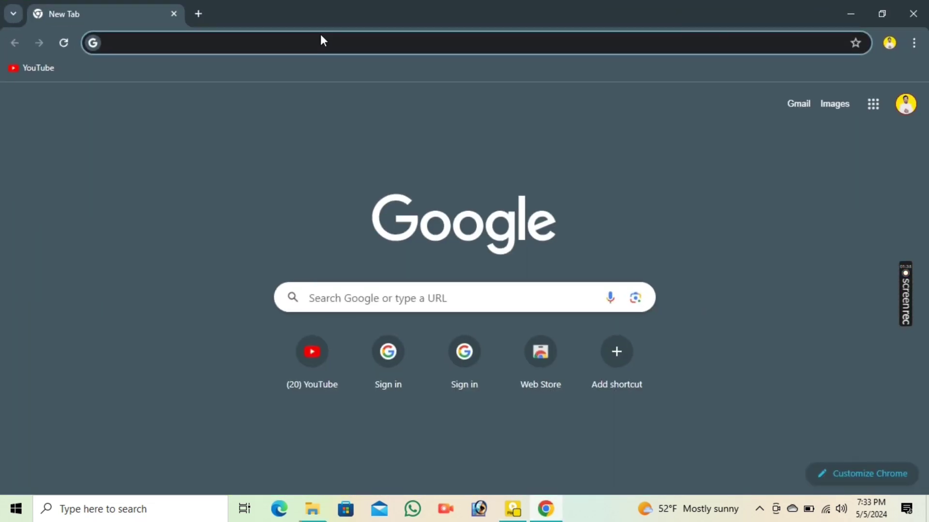
type("i")
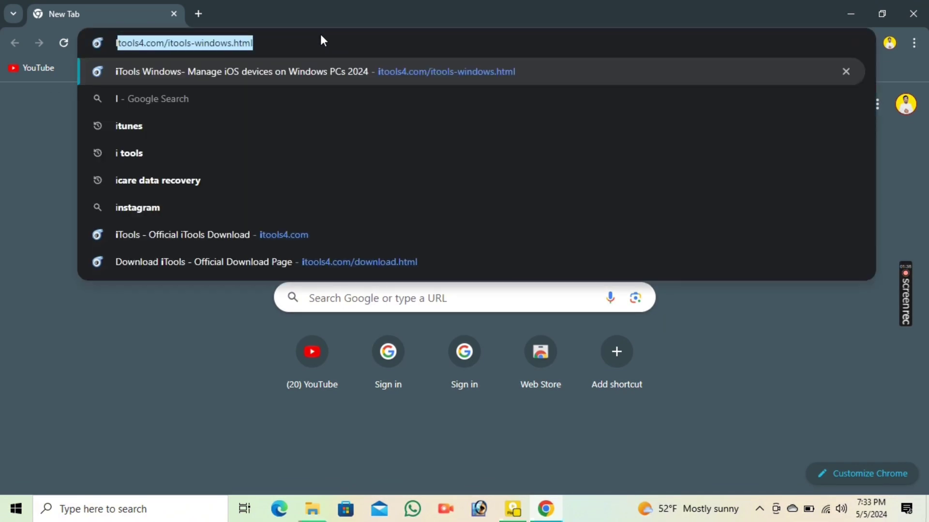
type(" T")
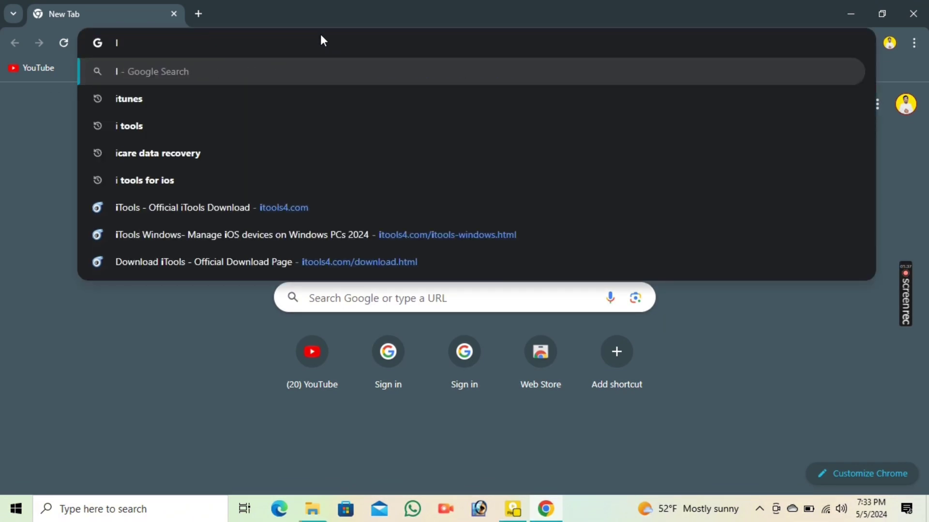
type("OOLS")
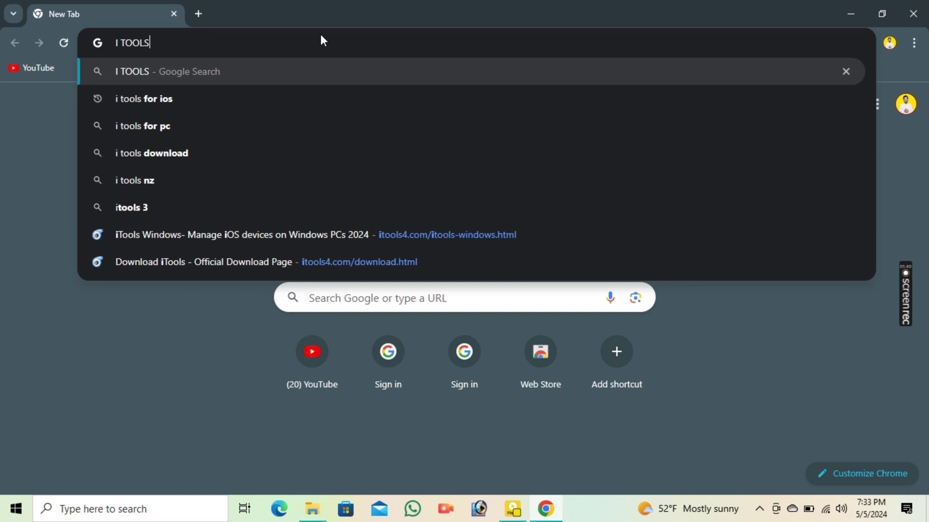
key("Return")
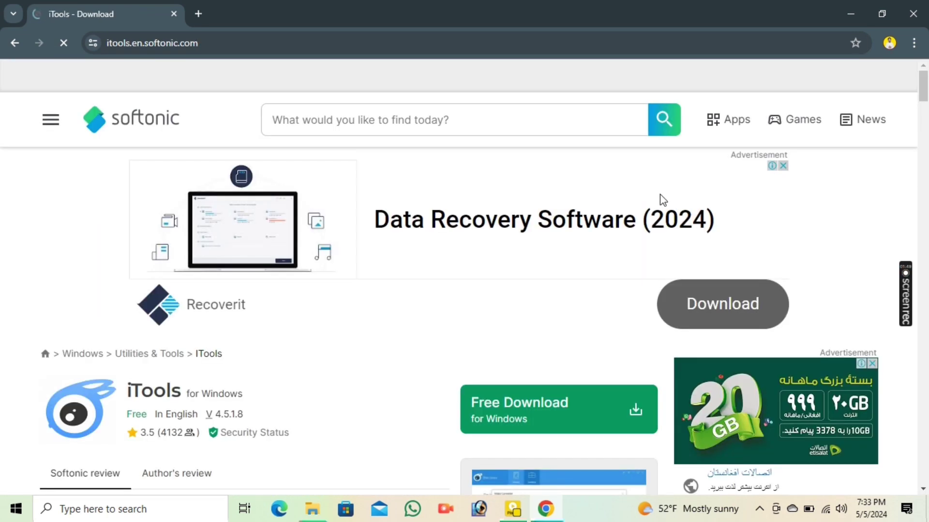
- Search for I TUNES in a new tab and look through Apple's Download iTunes for Windows support page
left_click(201, 15)
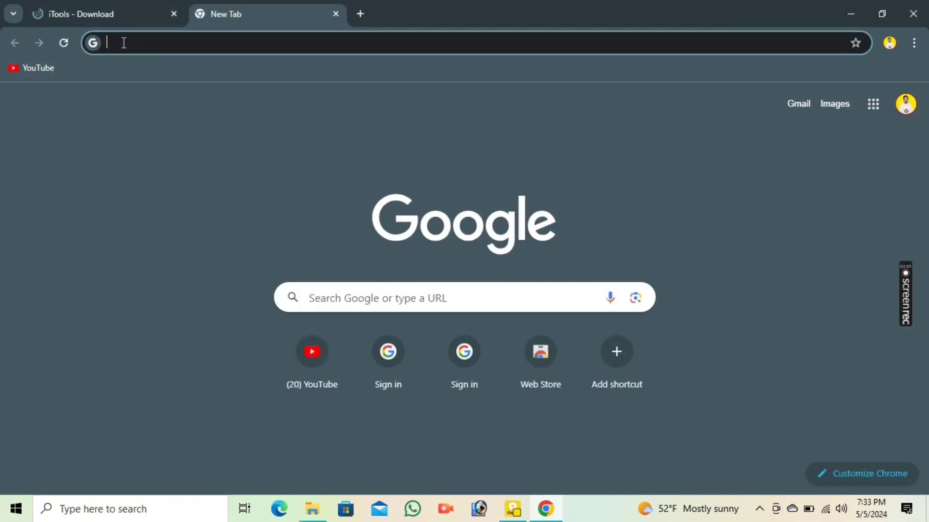
type("I ")
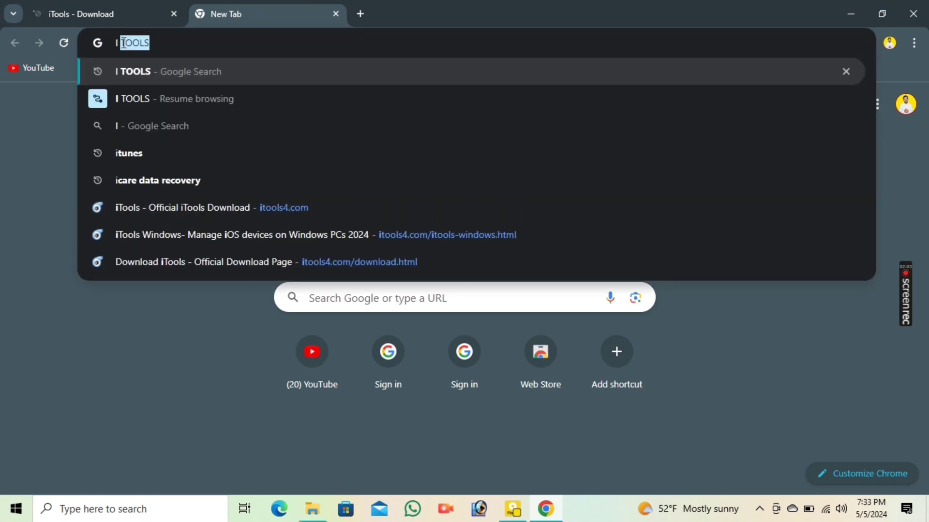
type("TUNES")
key("Return")
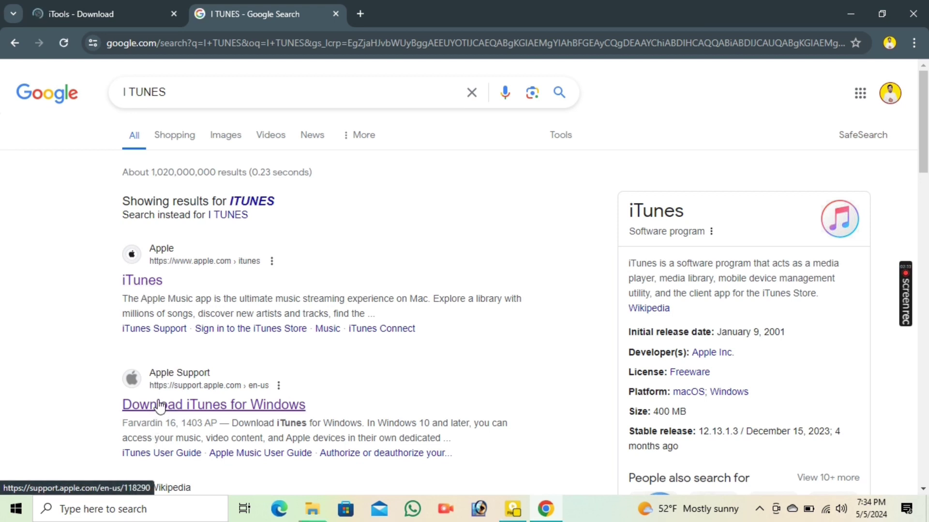
left_click(237, 409)
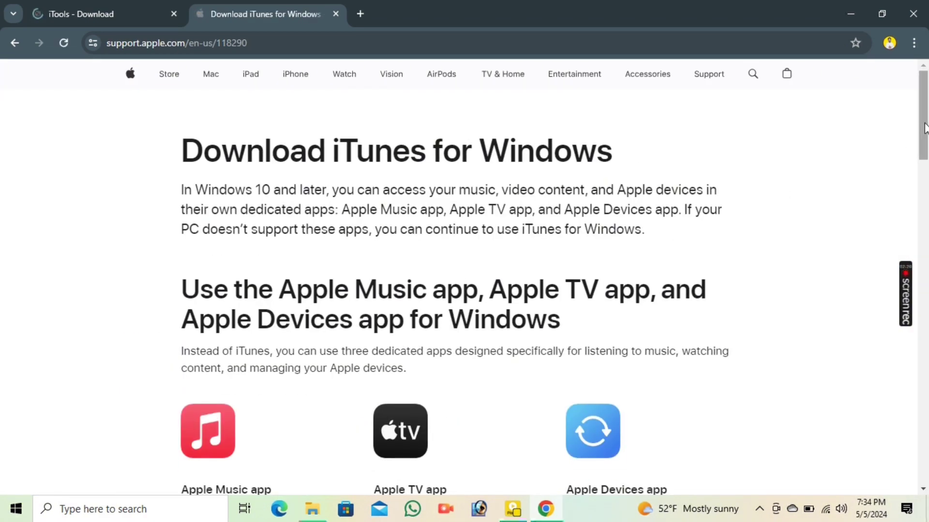
left_click_drag(924, 129, 915, 197)
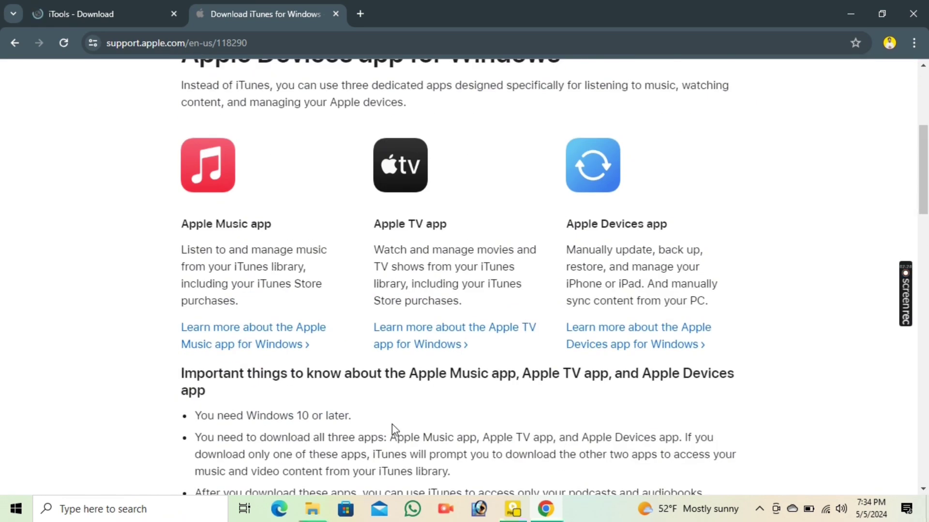
- Look up i tunes in the Microsoft Store, view the iTunes app page, and close the store and the browser
left_click(343, 513)
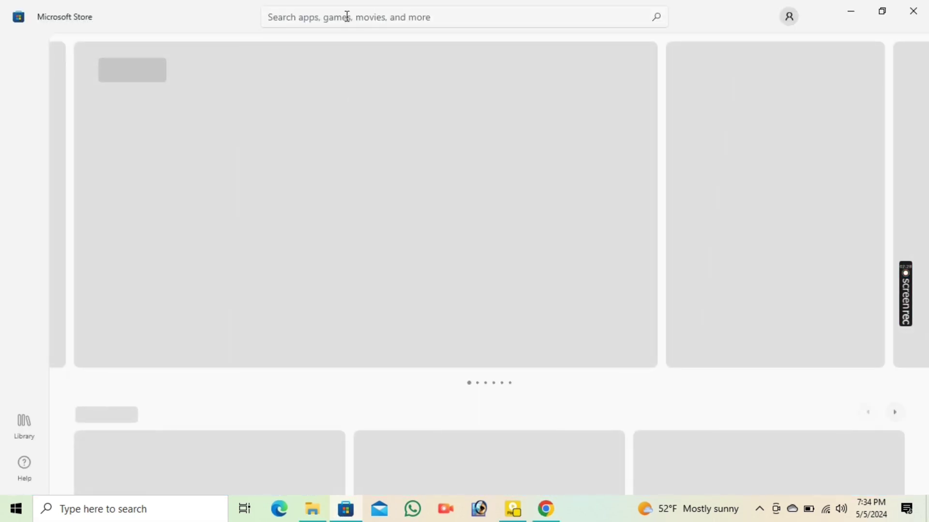
left_click(347, 17)
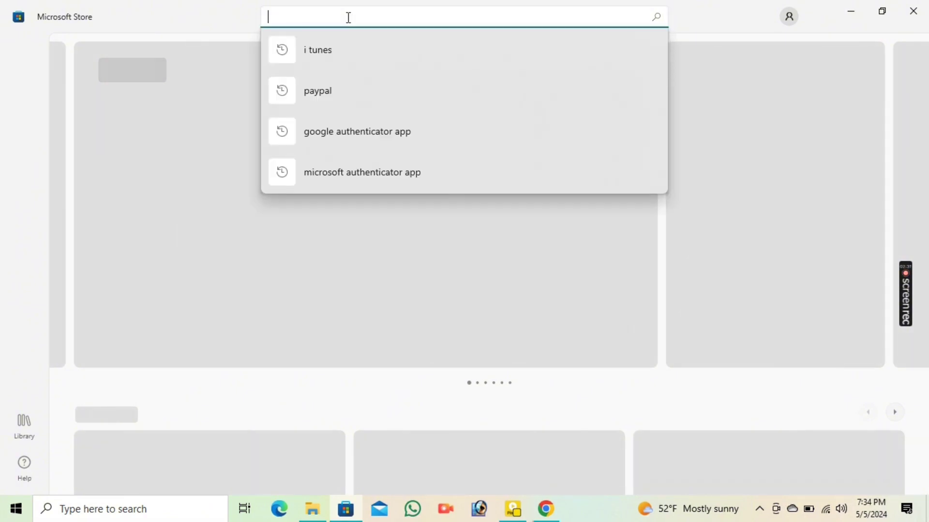
left_click(339, 54)
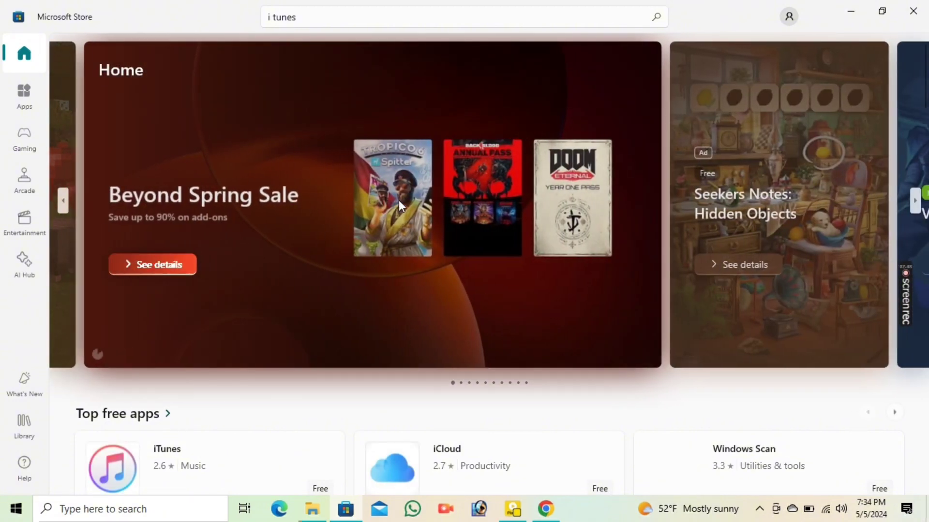
left_click(179, 468)
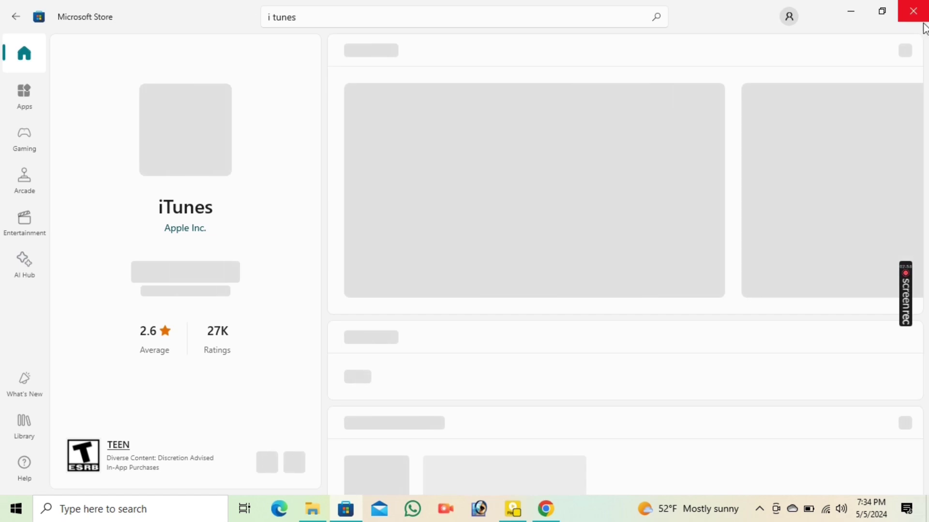
left_click(914, 9)
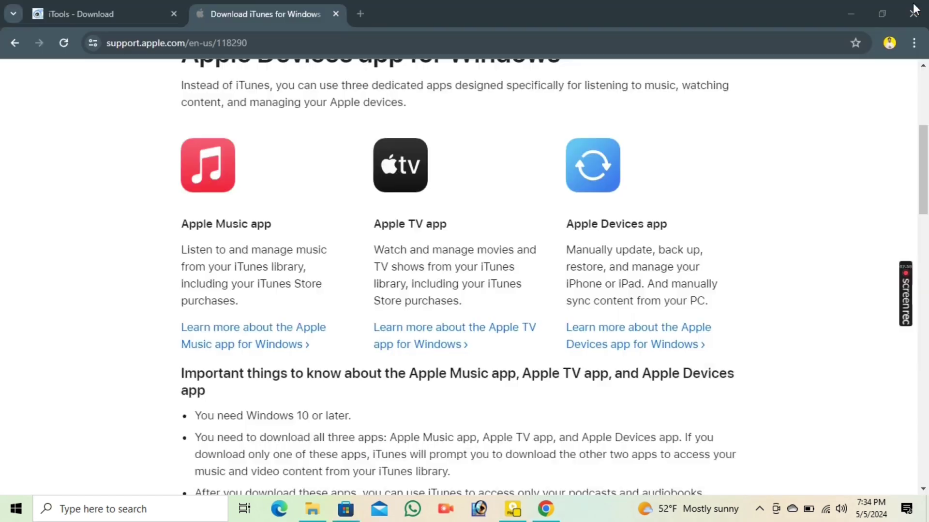
left_click(914, 8)
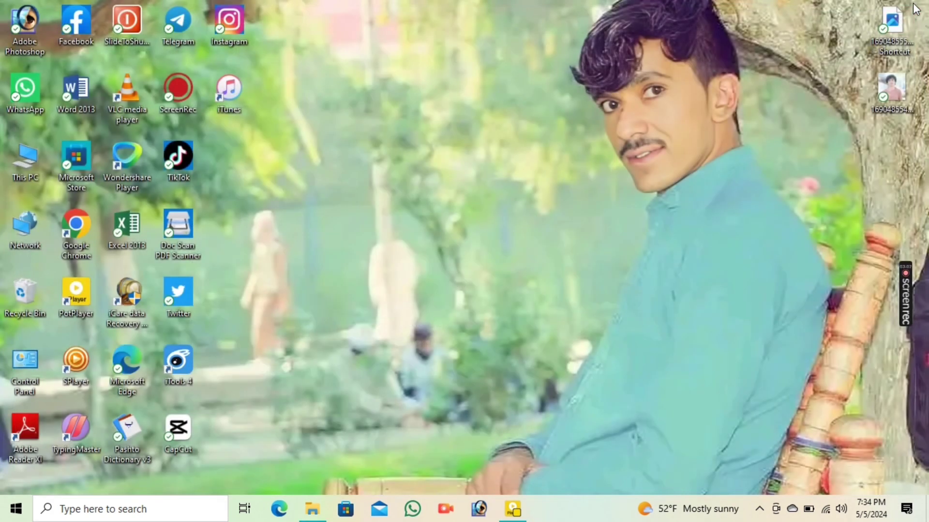
- Launch iTunes from the desktop and check which account is signed in
double_click(234, 95)
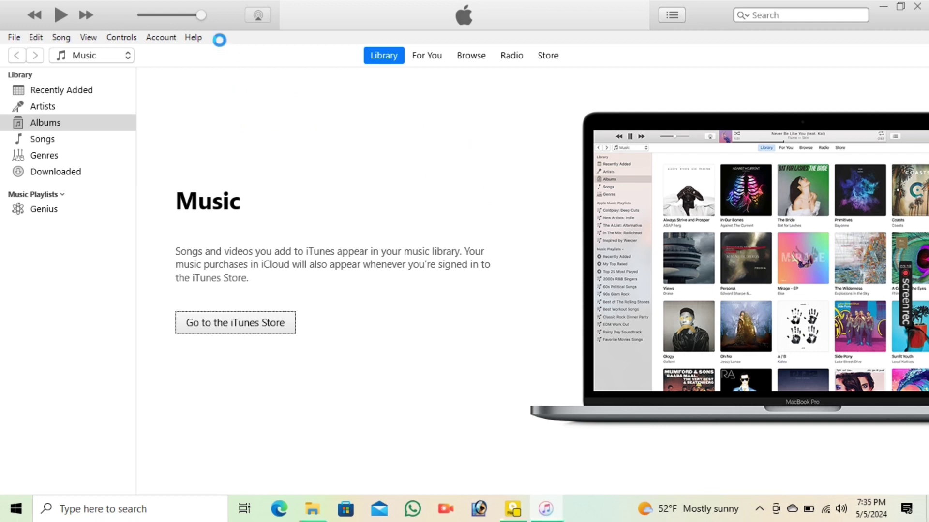
left_click(161, 37)
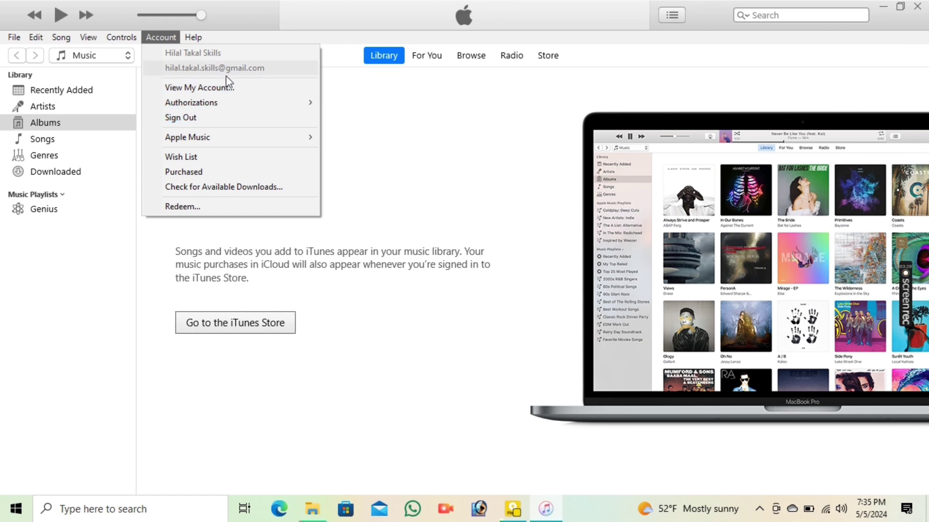
left_click(497, 160)
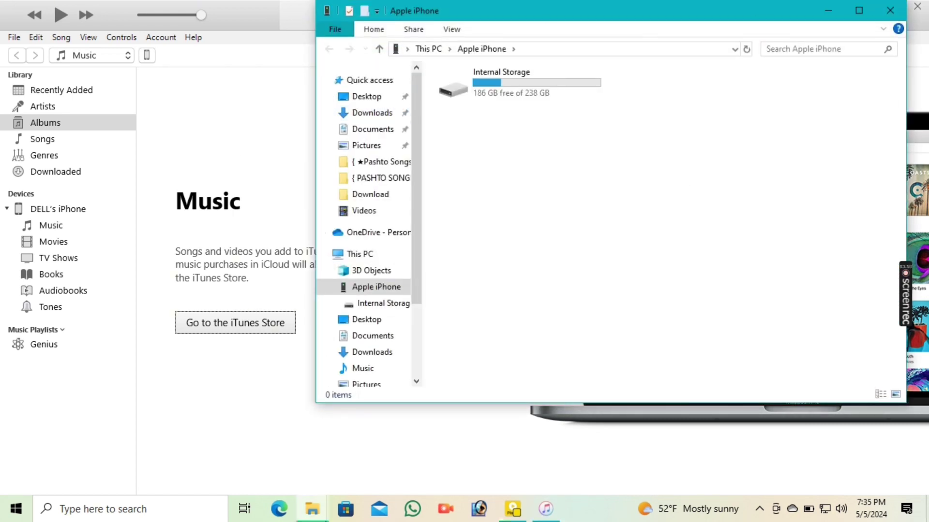
- Close the Apple iPhone file window and open the connected iPhone's Movies sync settings in iTunes
left_click(895, 9)
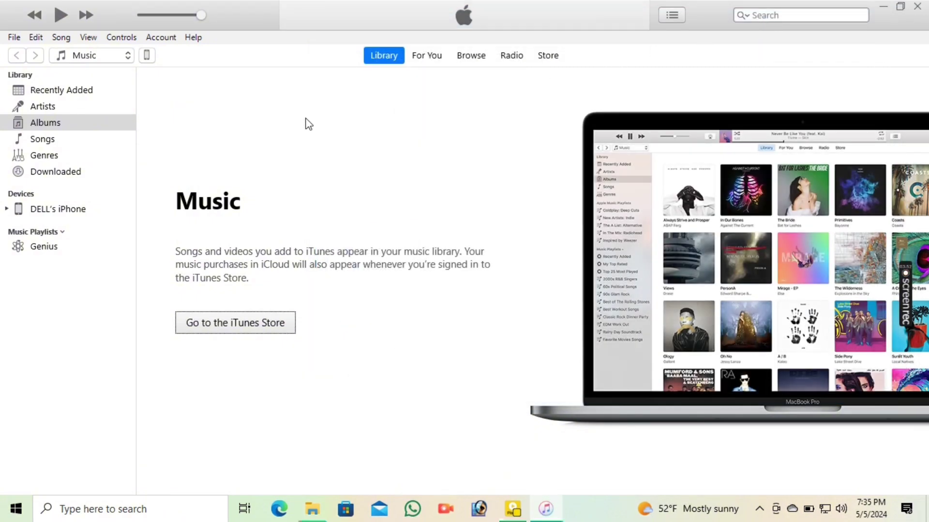
left_click(148, 60)
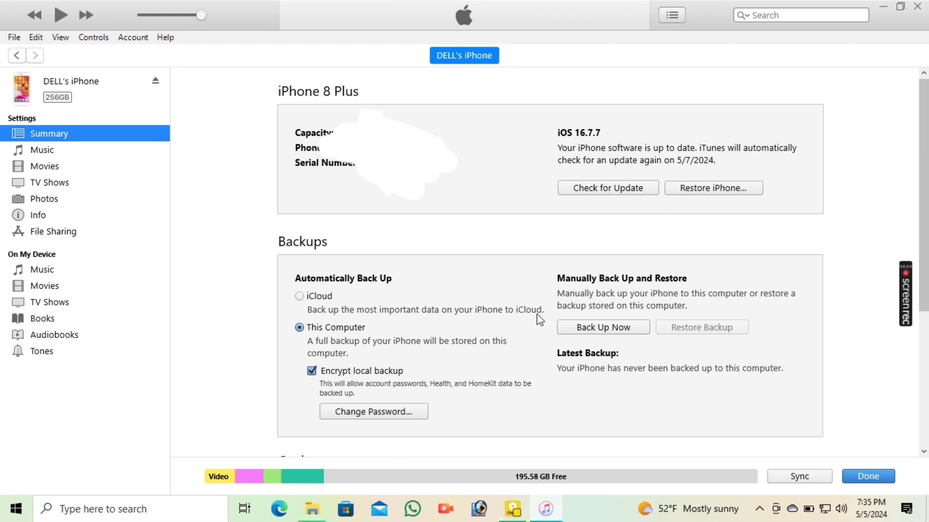
left_click(40, 172)
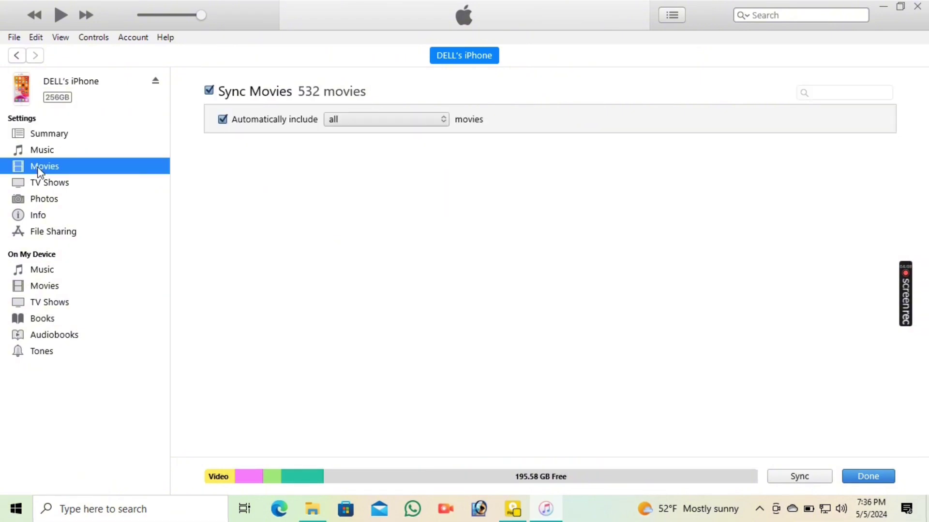
- Turn off automatic inclusion of all movies, browse the individual movie list, and turn automatic inclusion back on
left_click(222, 119)
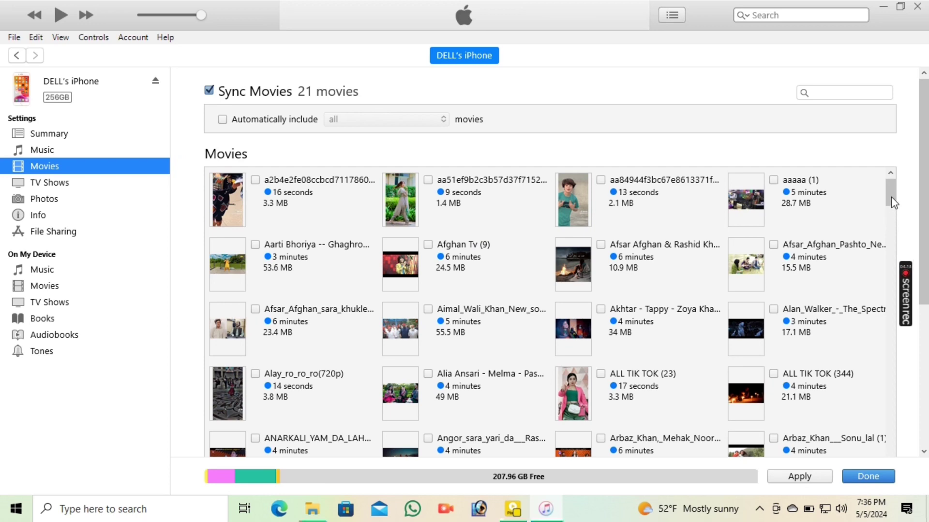
left_click_drag(895, 215, 893, 261)
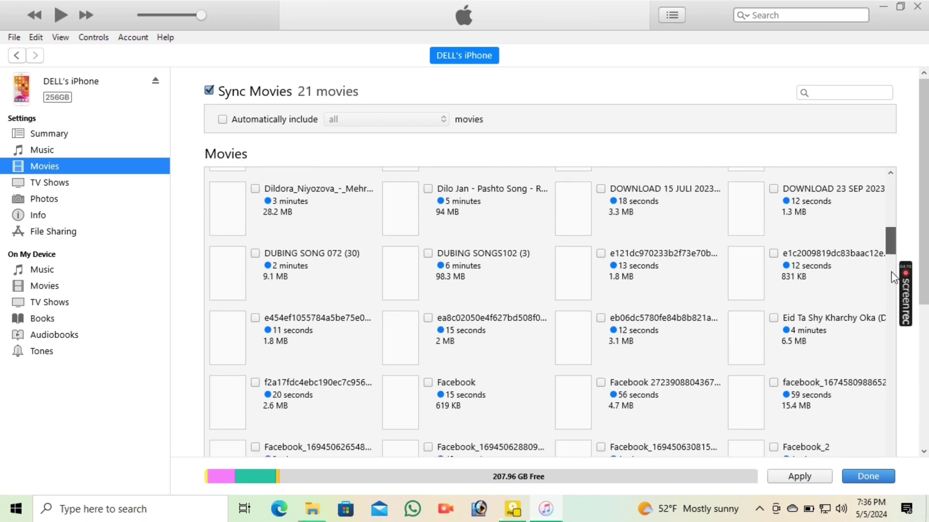
left_click(891, 272)
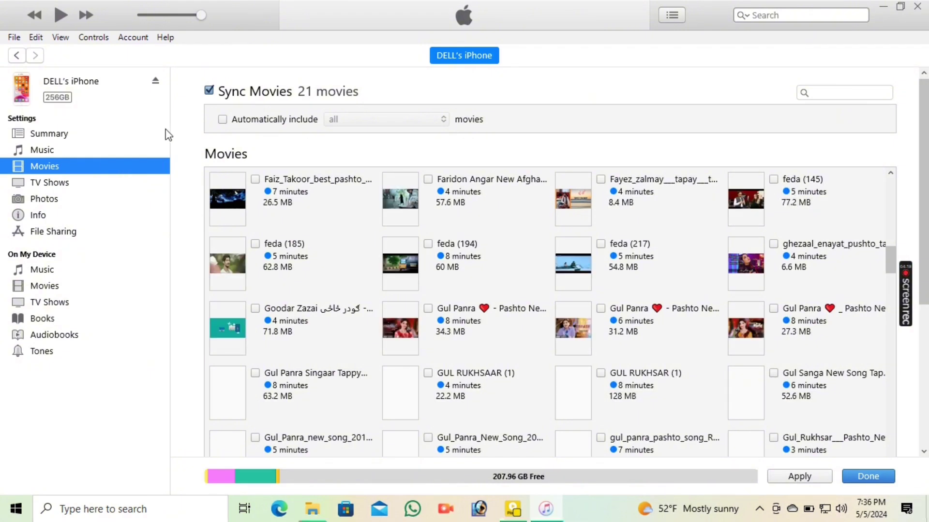
left_click(223, 120)
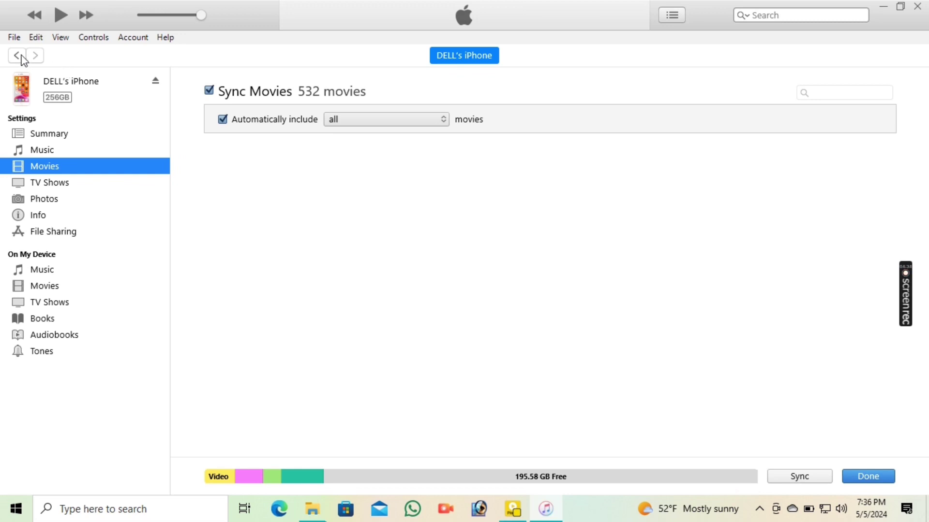
- Add the folder "{ ★Tiktok VINES videos★ }" from "all videos song and some data" on Local Disk (E:) to the iTunes library
left_click(14, 38)
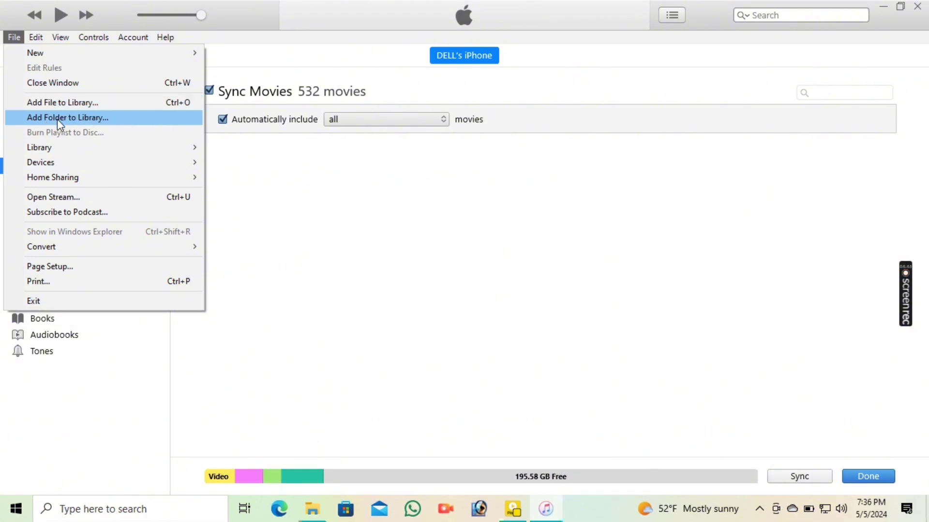
left_click(89, 118)
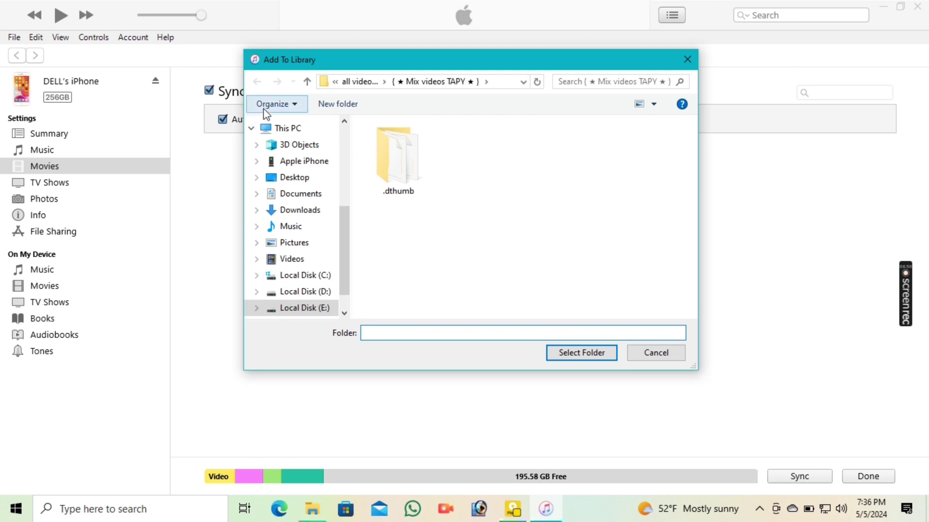
left_click(278, 131)
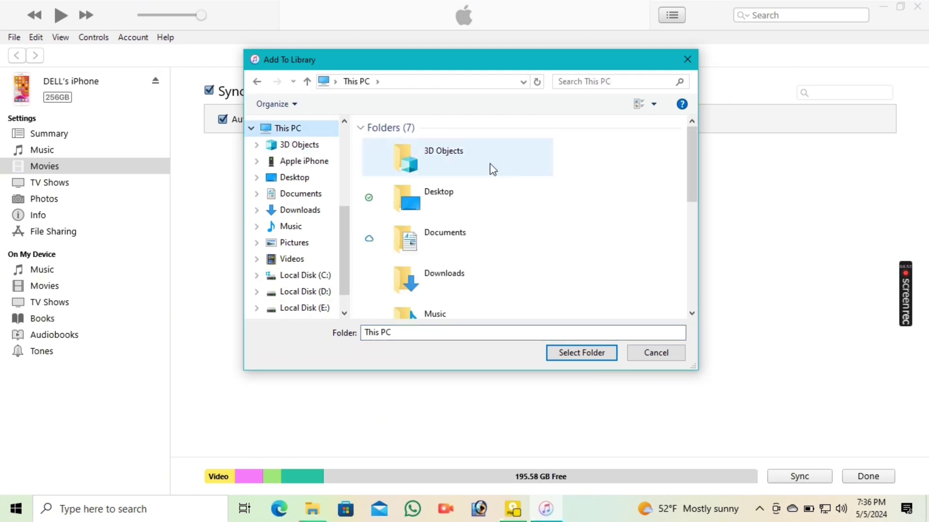
left_click_drag(689, 153, 718, 265)
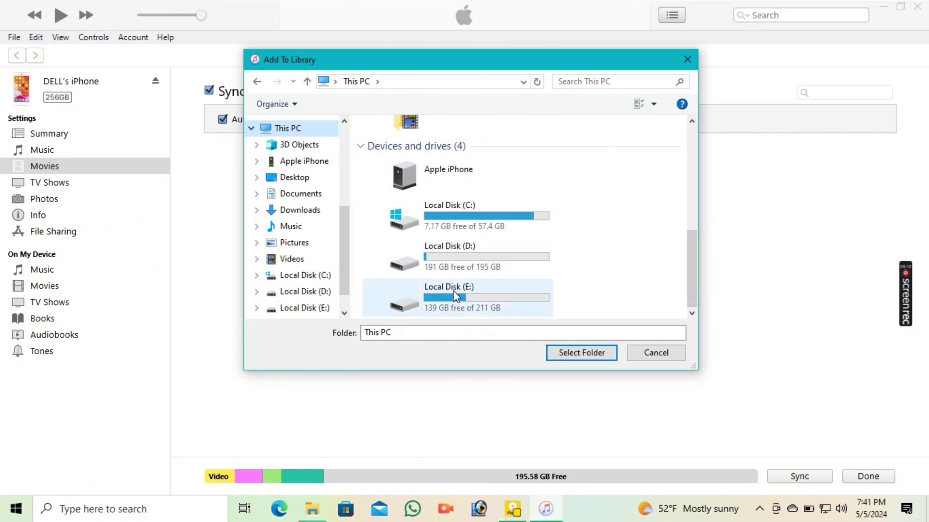
left_click(456, 296)
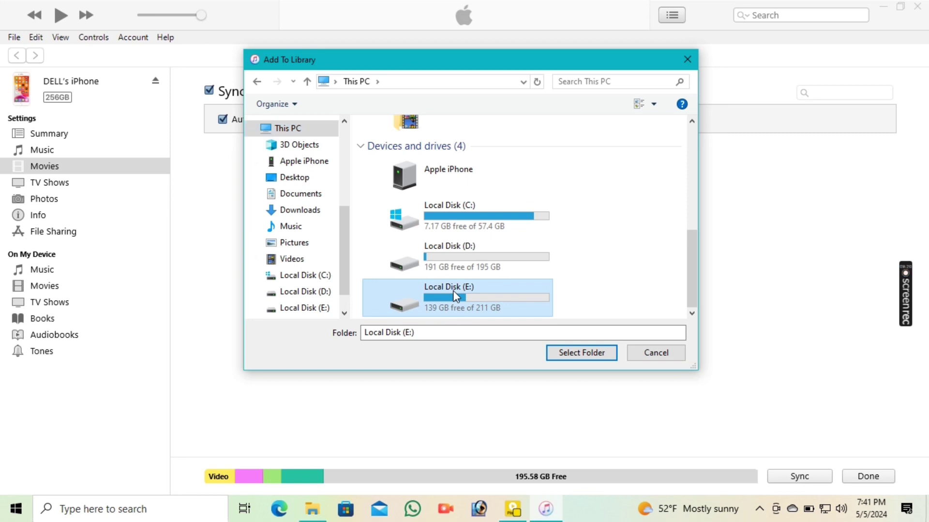
double_click(456, 296)
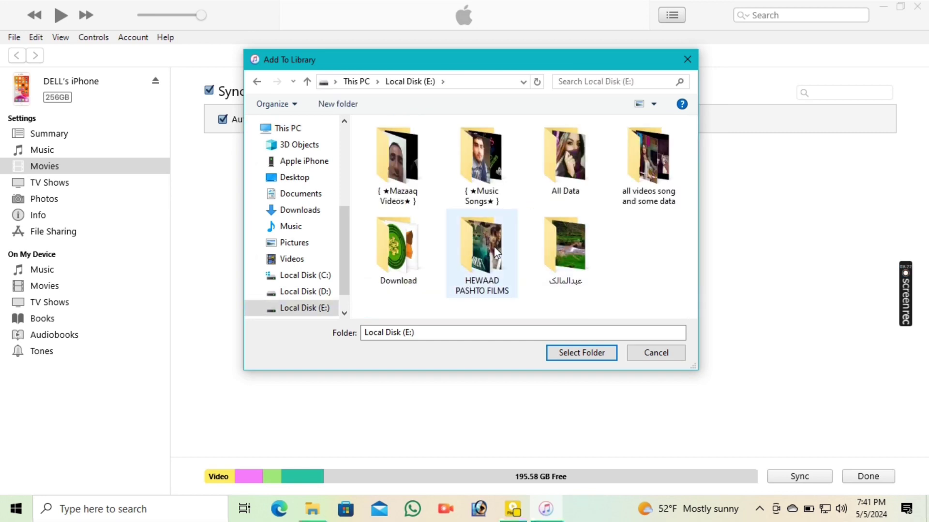
double_click(646, 186)
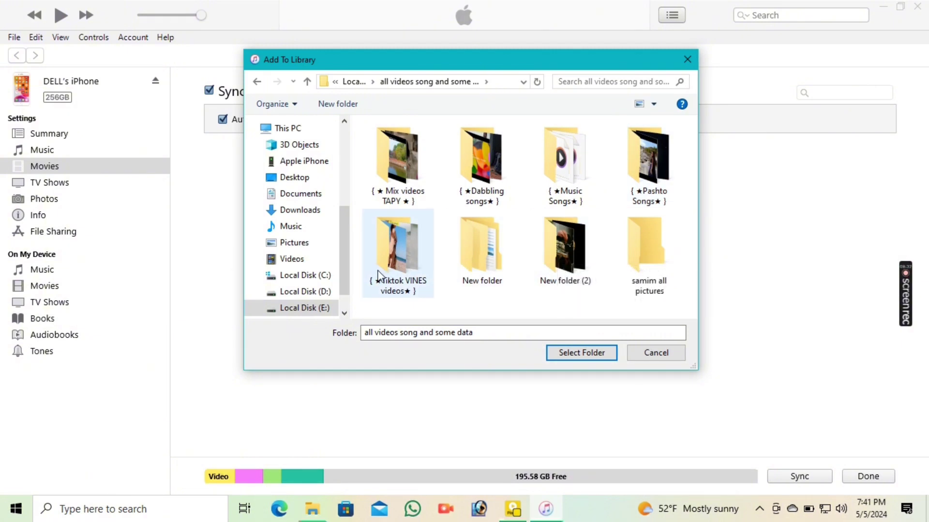
left_click(398, 273)
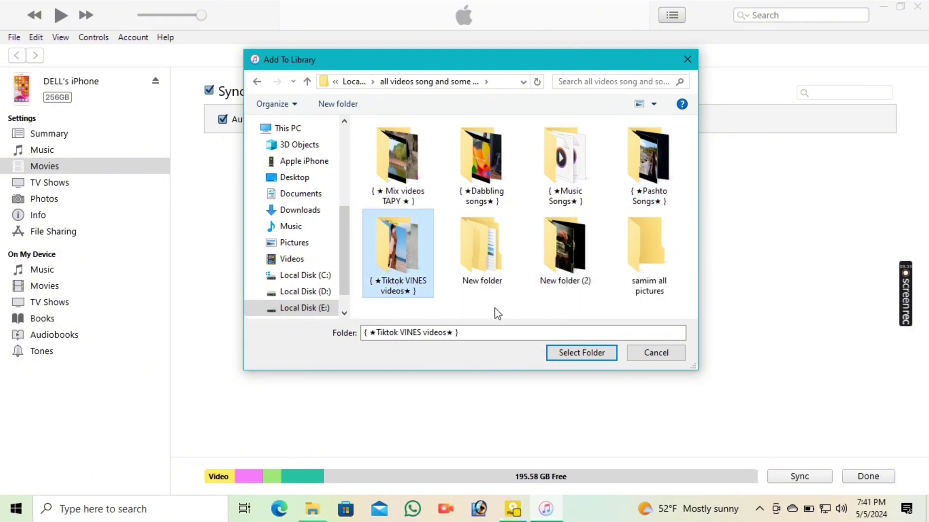
left_click(567, 358)
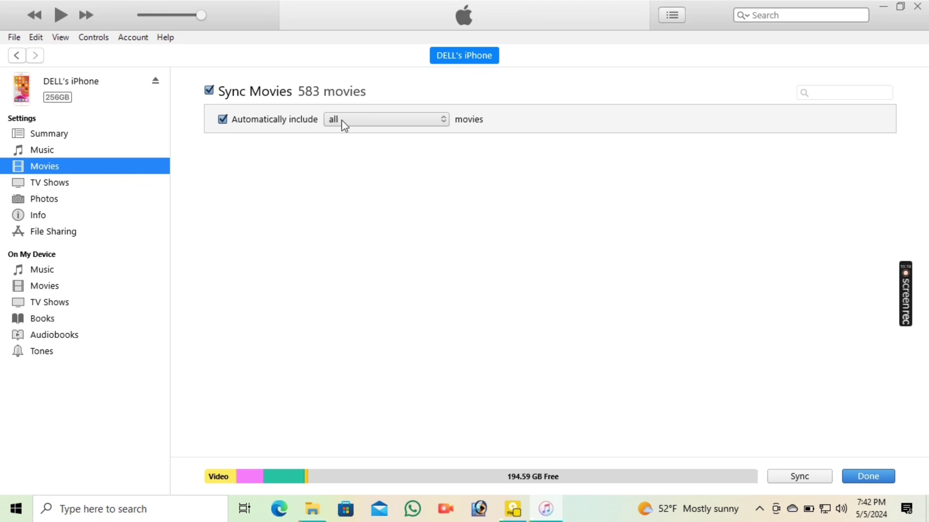
- Sync all movies to the connected iPhone and leave its settings for the music library
left_click(798, 479)
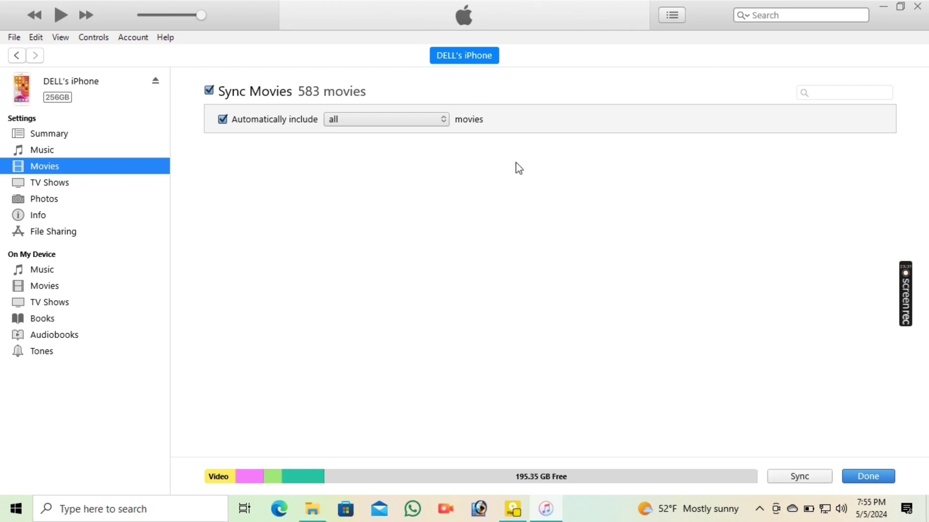
left_click(814, 481)
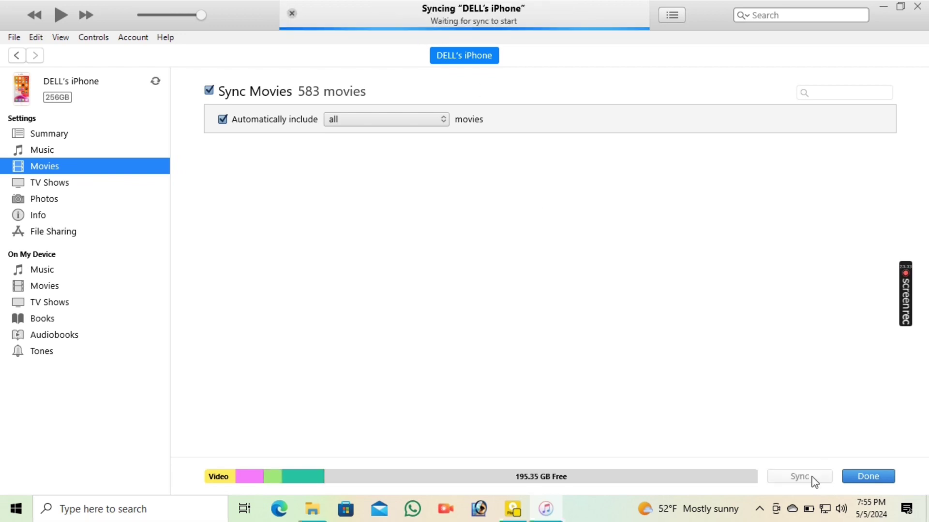
left_click(155, 81)
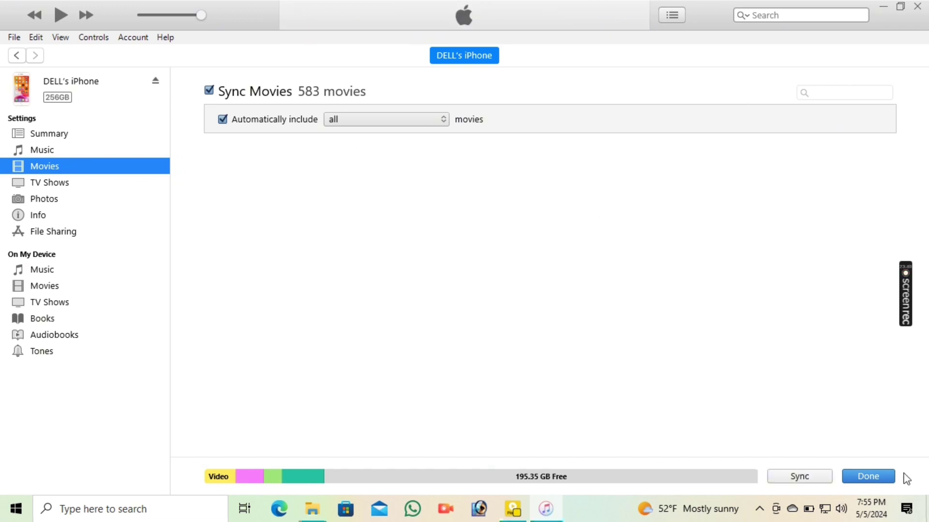
left_click(869, 477)
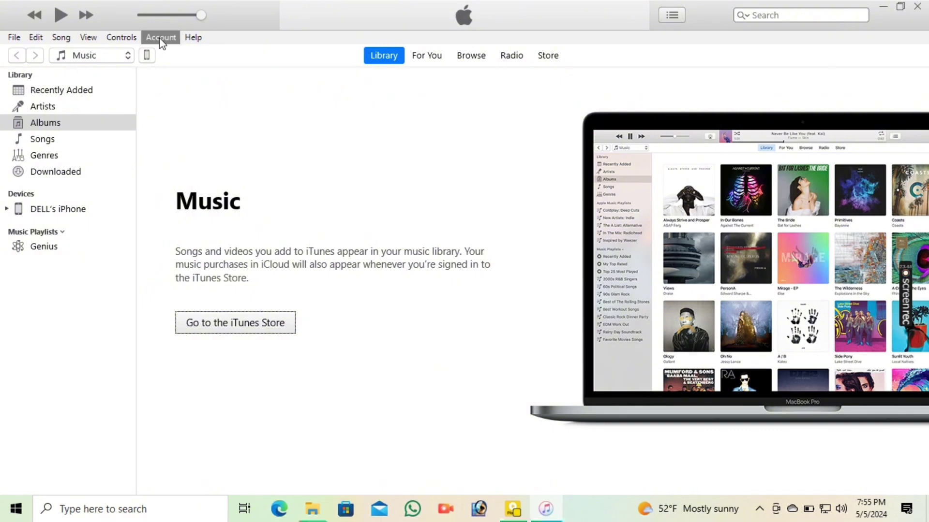
- Turn off automatic inclusion of all movies in the iPhone's Movies sync settings, look through the movie list, and apply the change
left_click(146, 55)
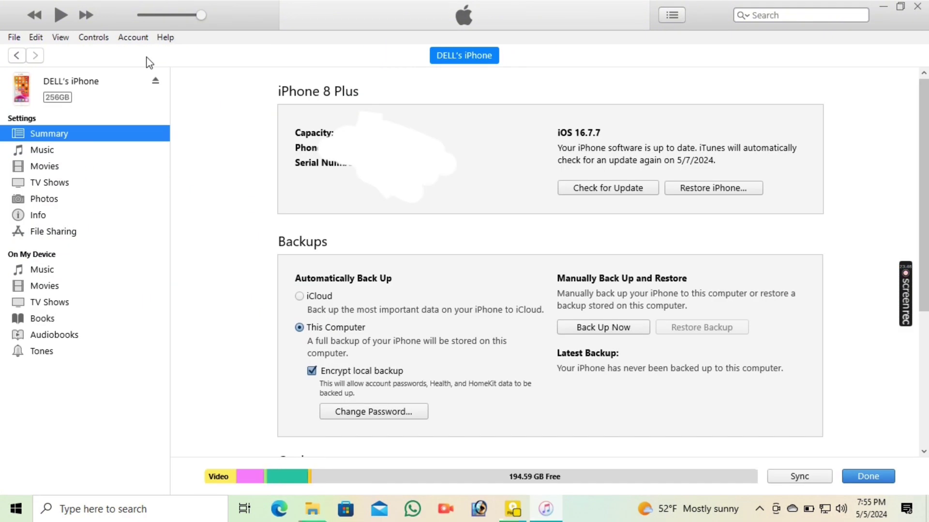
left_click(44, 167)
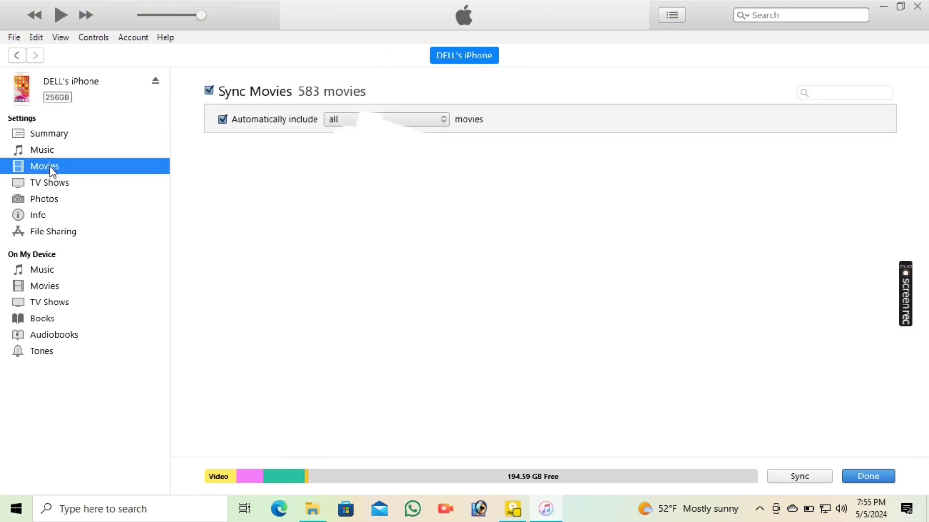
left_click(223, 119)
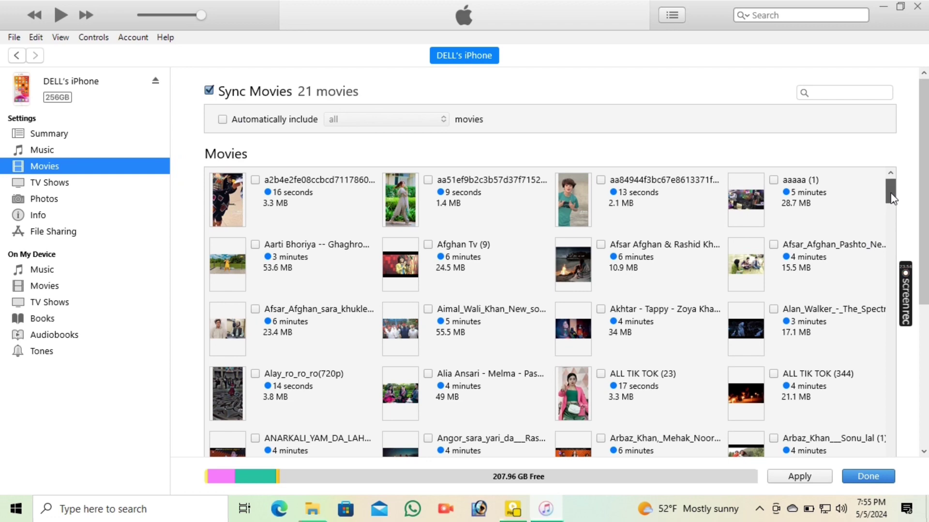
left_click_drag(893, 198, 894, 344)
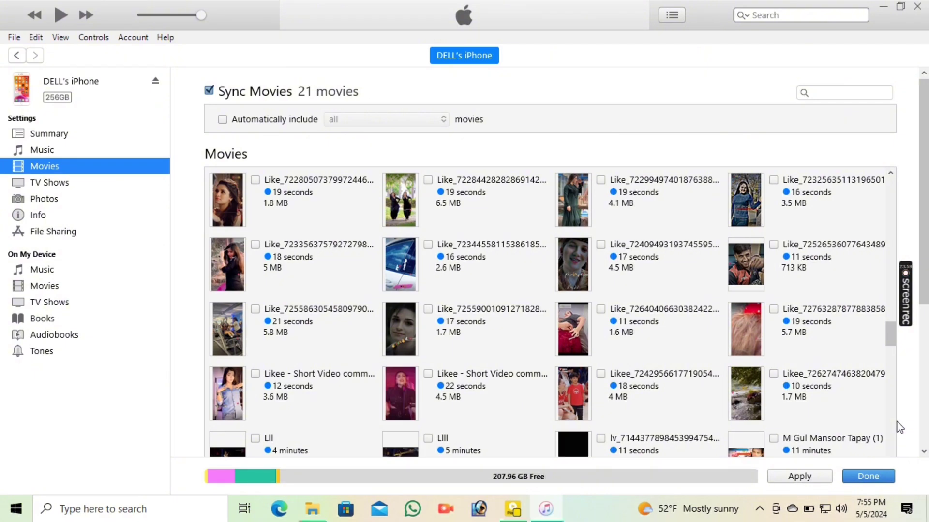
scroll(894, 418, "down", 15)
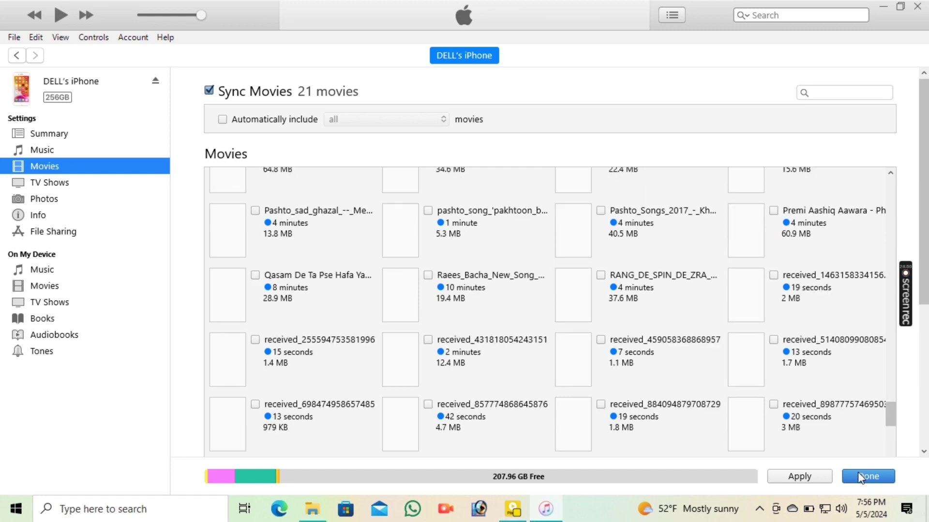
left_click(799, 477)
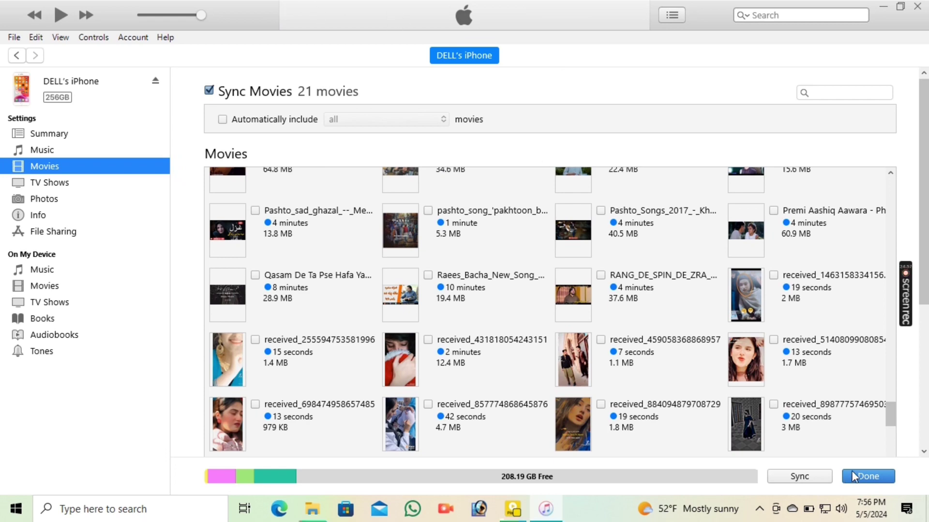
left_click(861, 480)
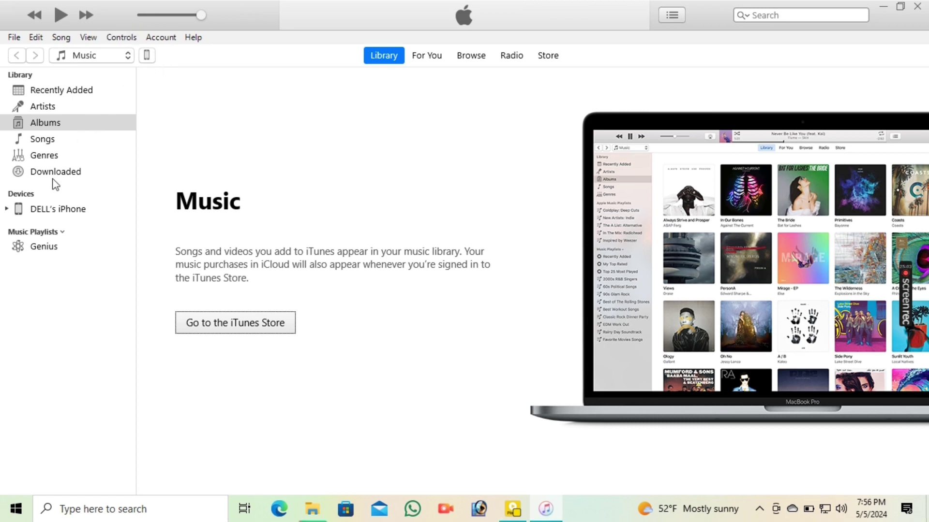
- Examine the list of movies stored on the connected iPhone and close iTunes
left_click(55, 211)
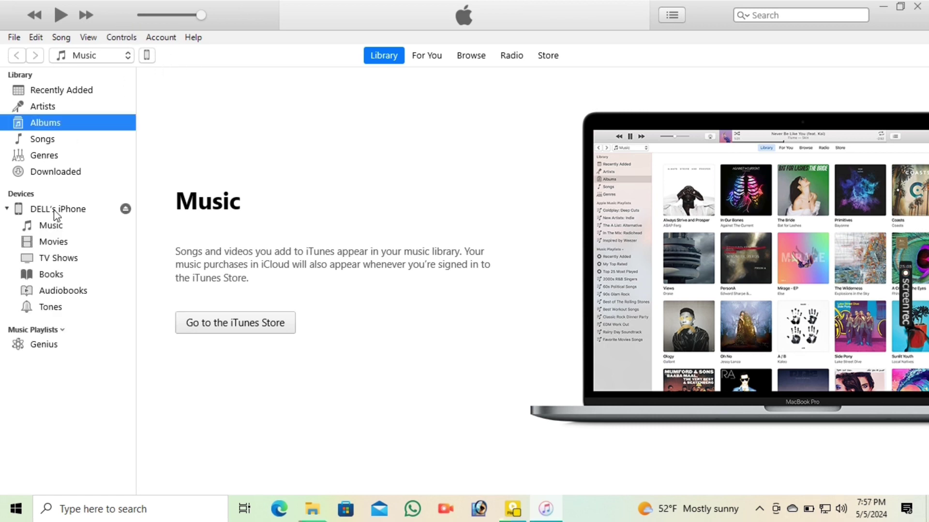
left_click(42, 243)
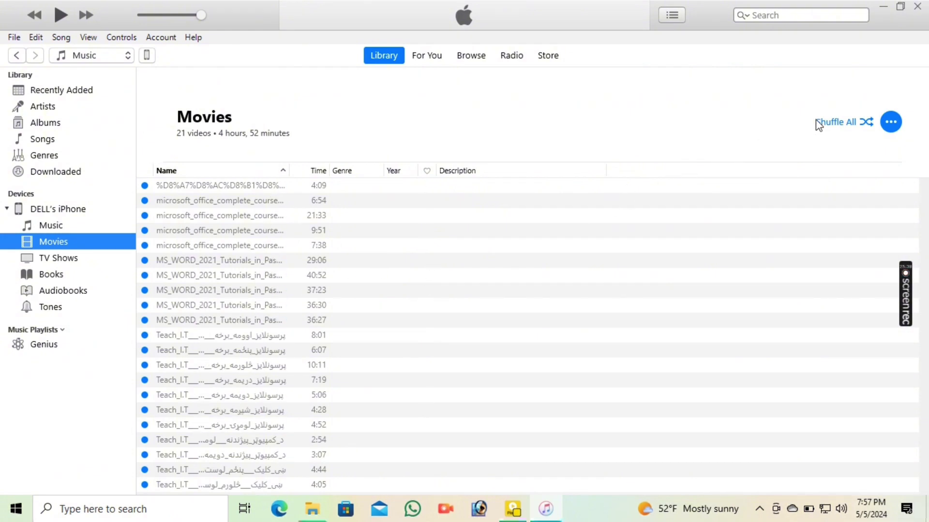
left_click(916, 7)
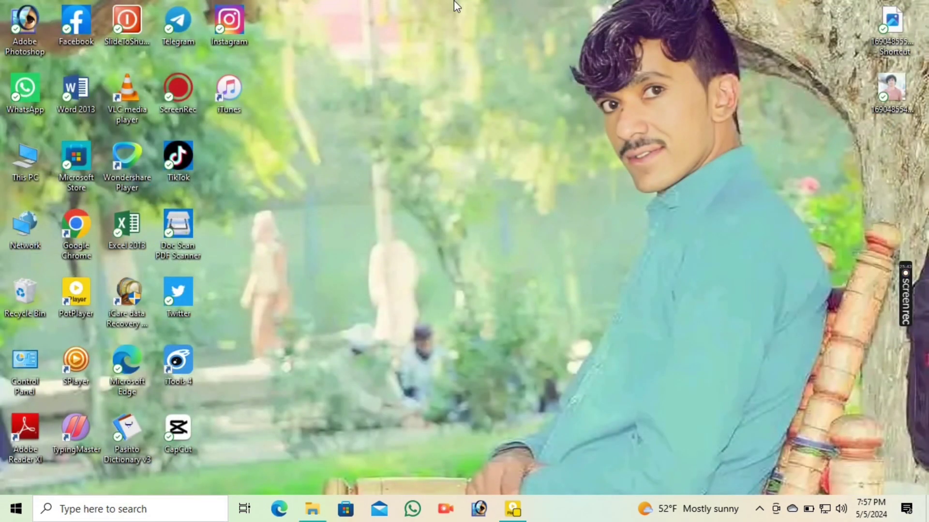